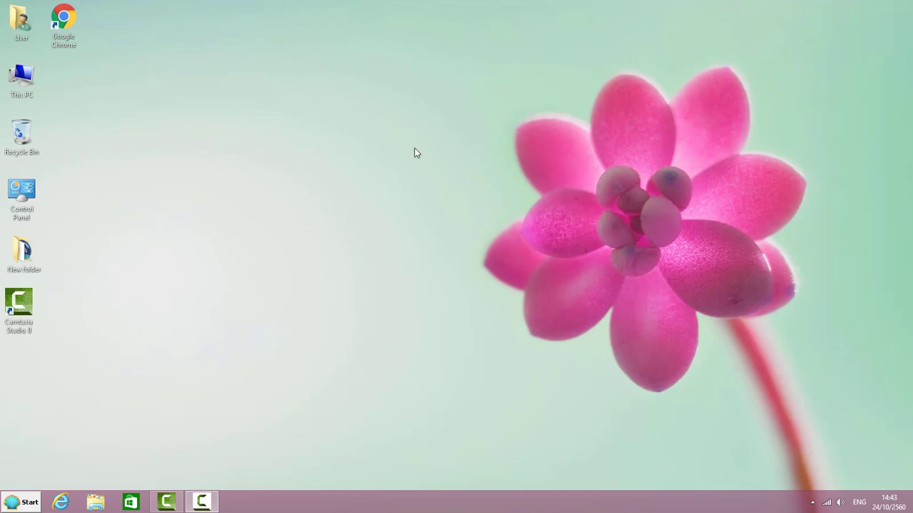
double_click(75, 40)
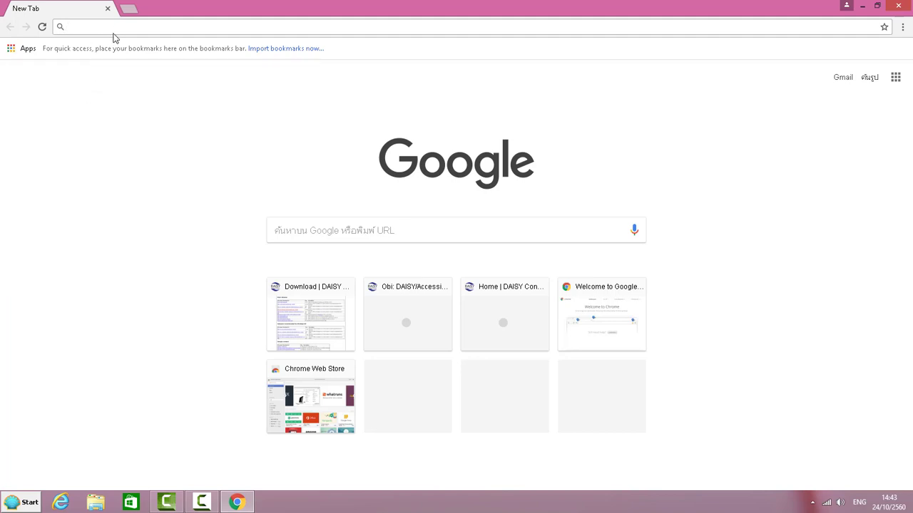
type("www")
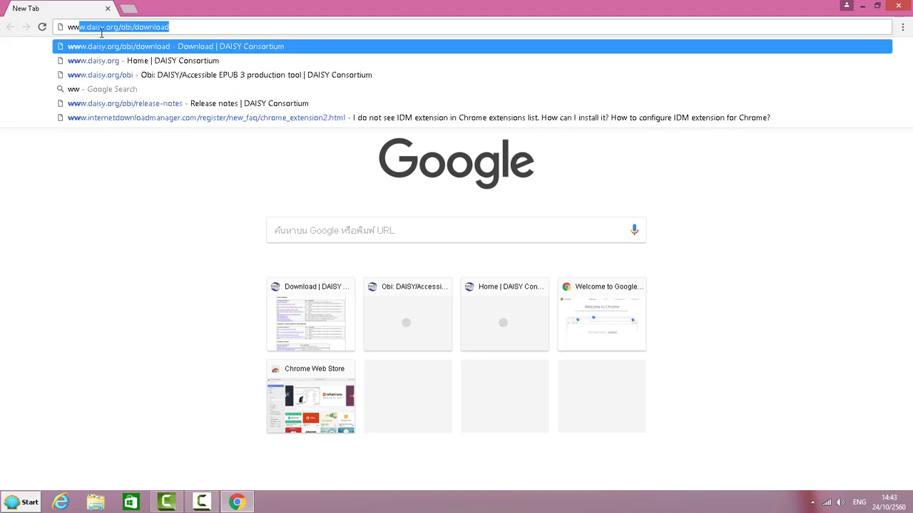
type(".da")
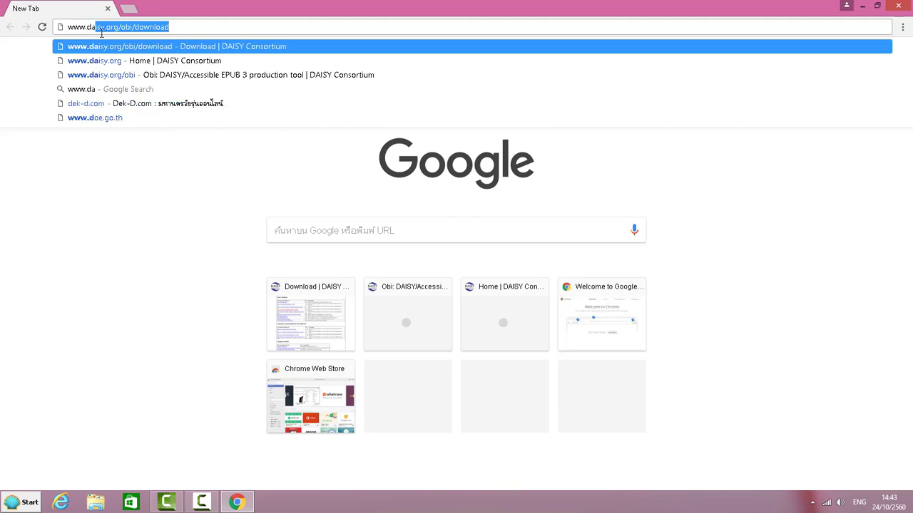
type("isy")
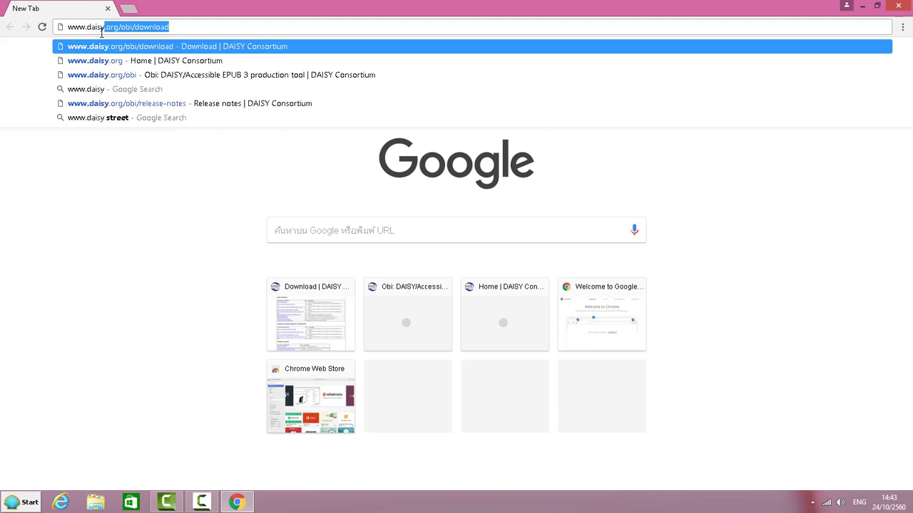
type(".or")
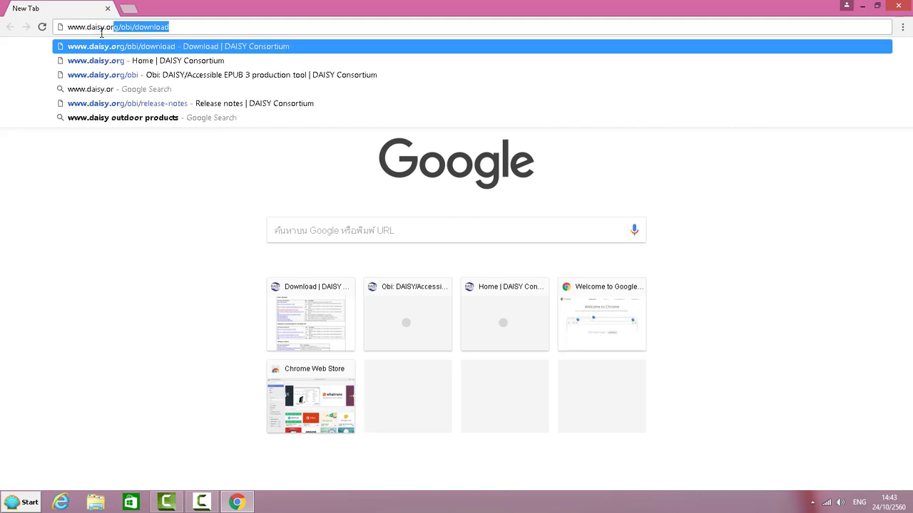
type("g/")
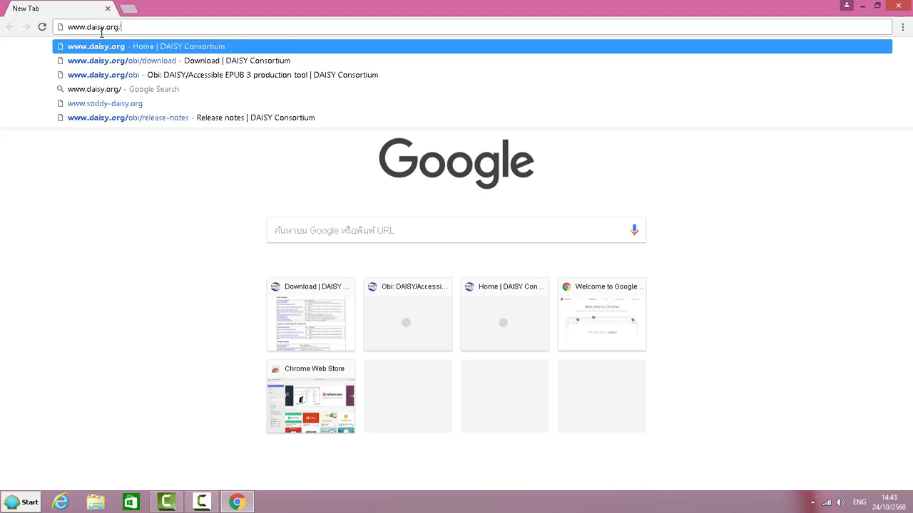
type("obi/")
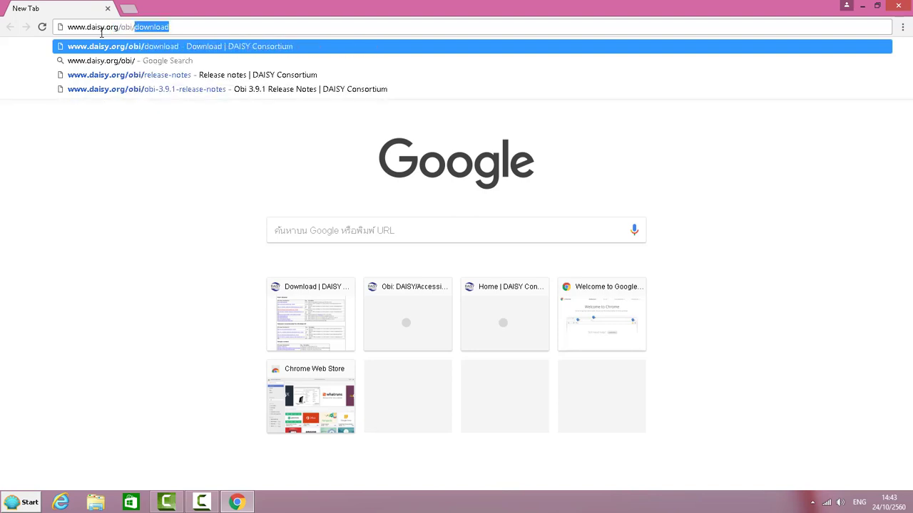
type("do")
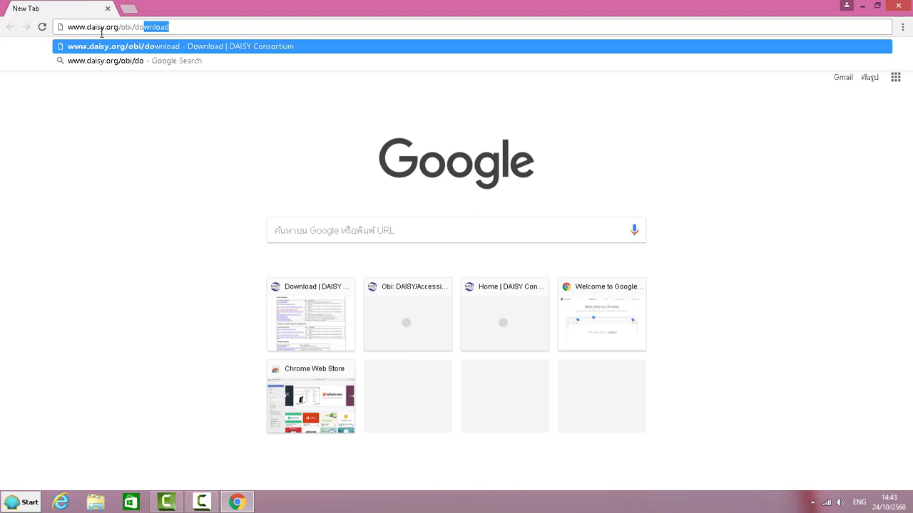
type("wnl")
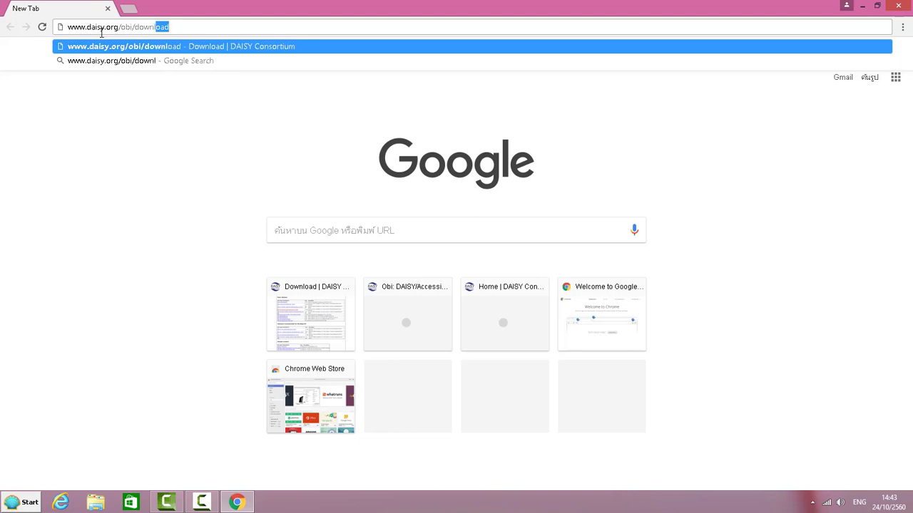
type("oa")
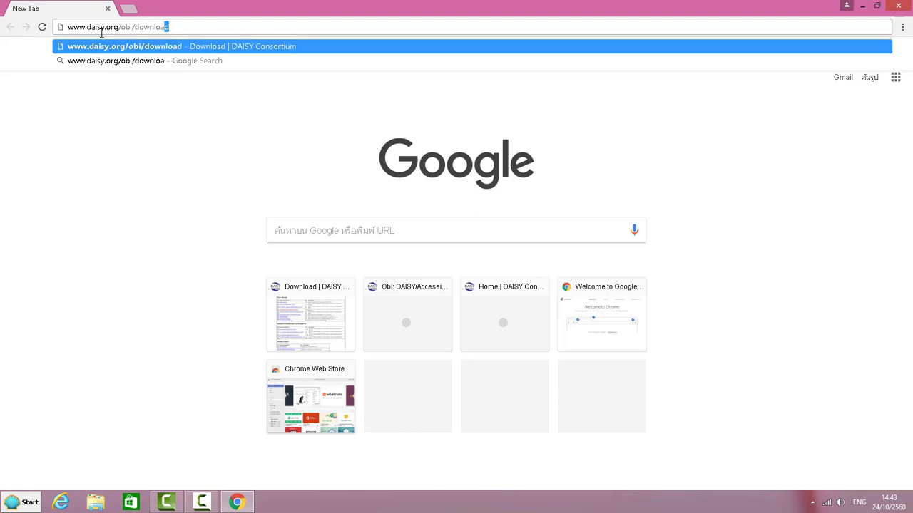
type("d")
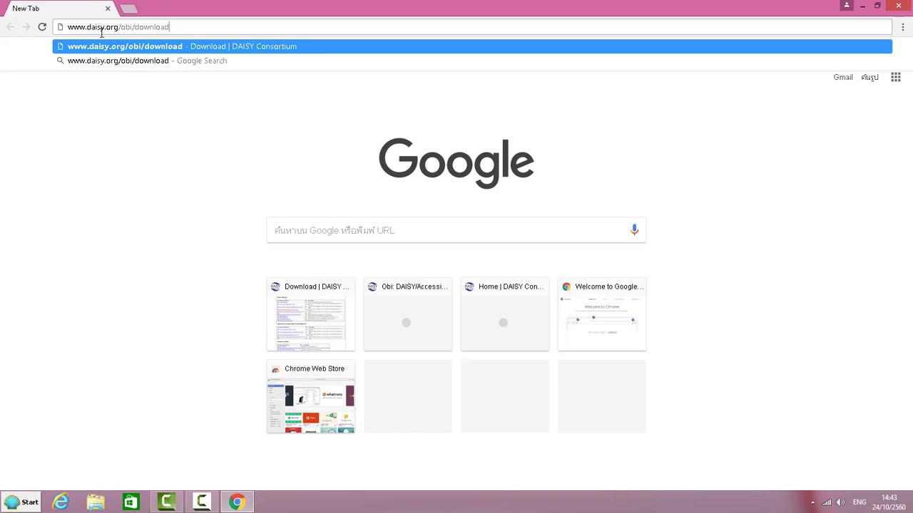
key("Return")
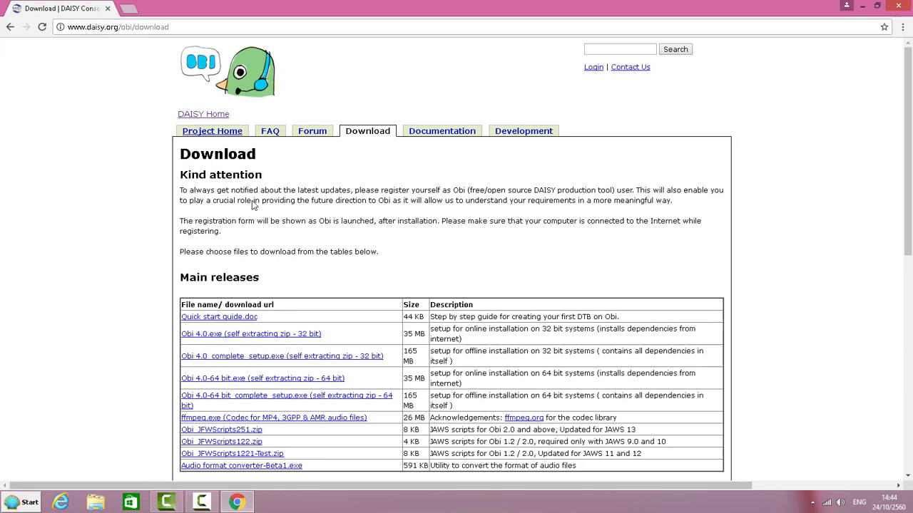
Examine the main releases table, comparing the quick start guide and the online and offline Obi 4.0 installers for 32-bit and 64-bit systems.
scroll(272, 328, "down", 1)
scroll(272, 328, "down", 1)
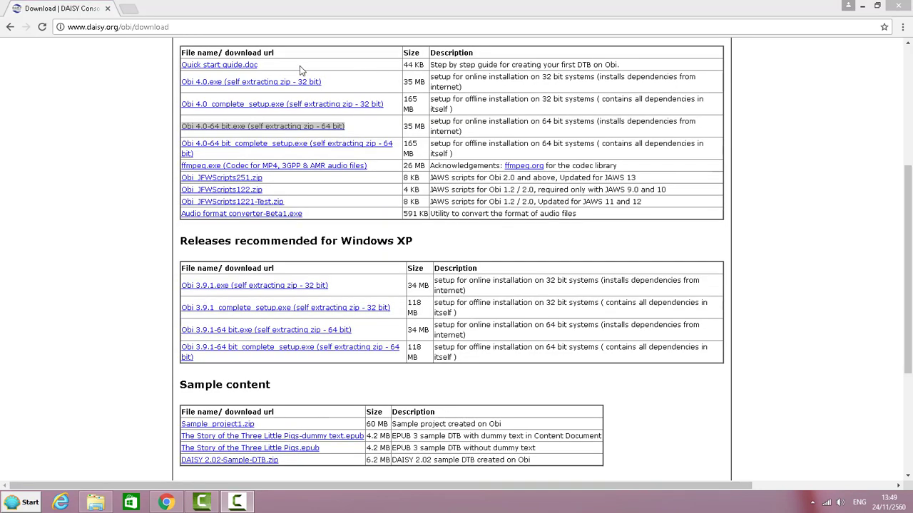
left_click_drag(261, 67, 183, 74)
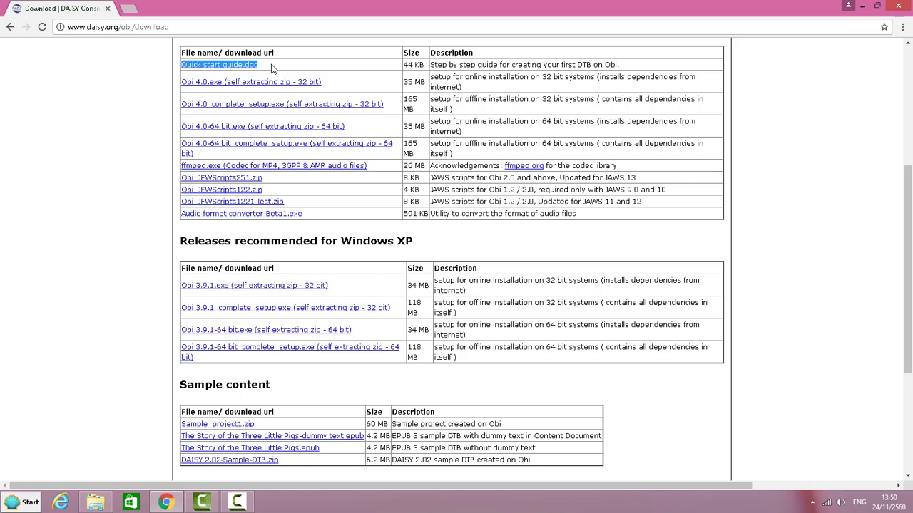
left_click(336, 84)
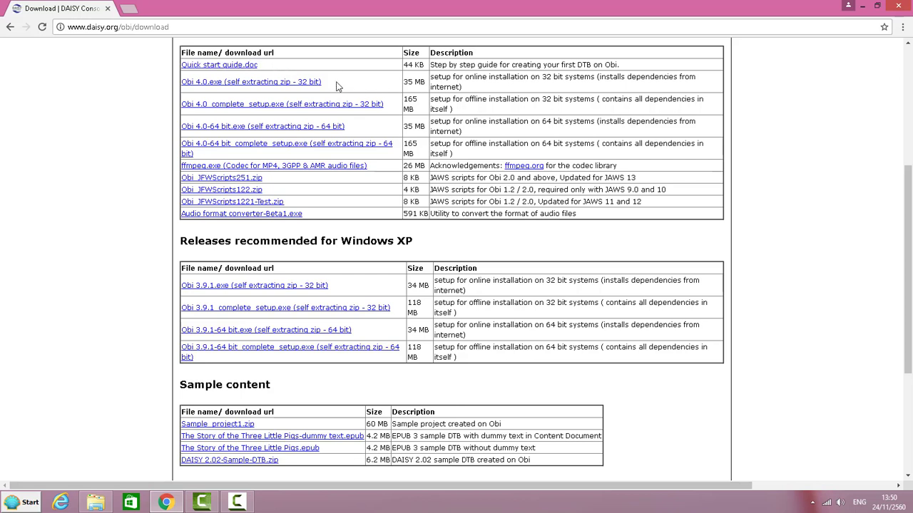
left_click_drag(333, 86, 182, 84)
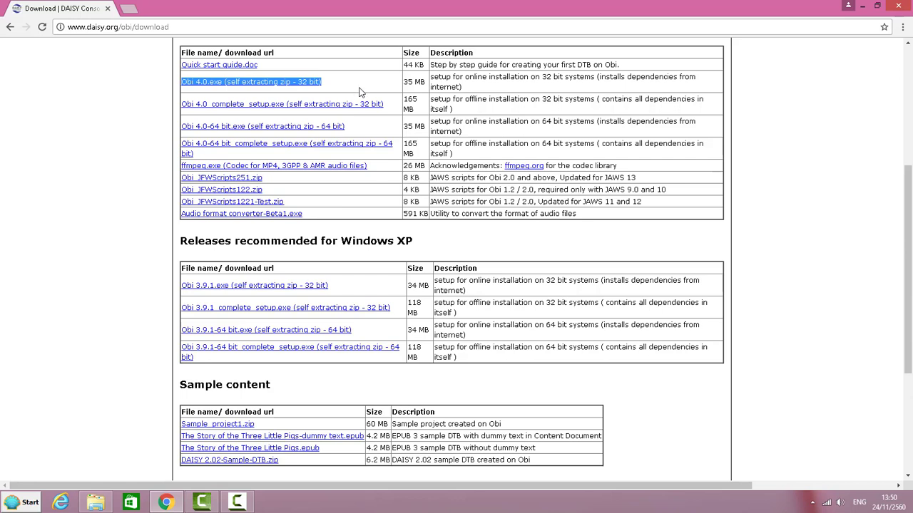
left_click_drag(389, 105, 183, 113)
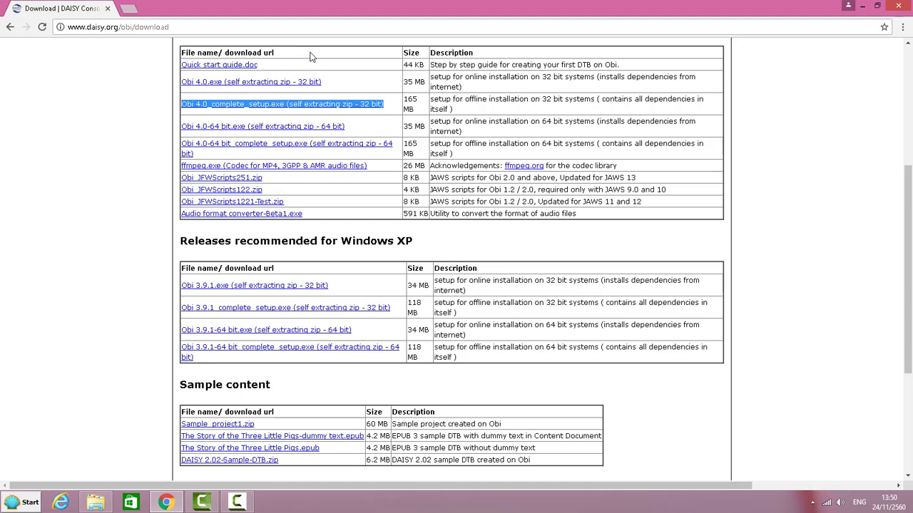
key("Tab")
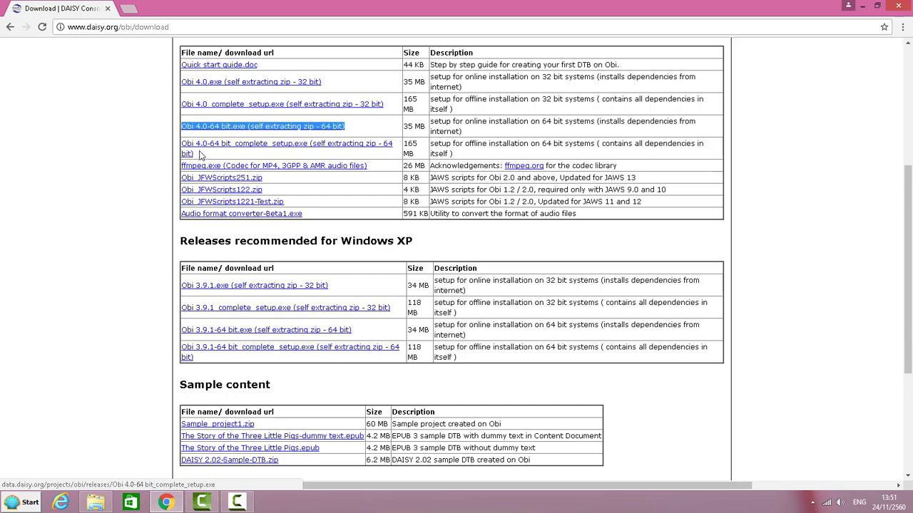
mouse_move(194, 154)
left_mouse_down()
mouse_move(184, 57)
mouse_move(184, 145)
left_mouse_up()
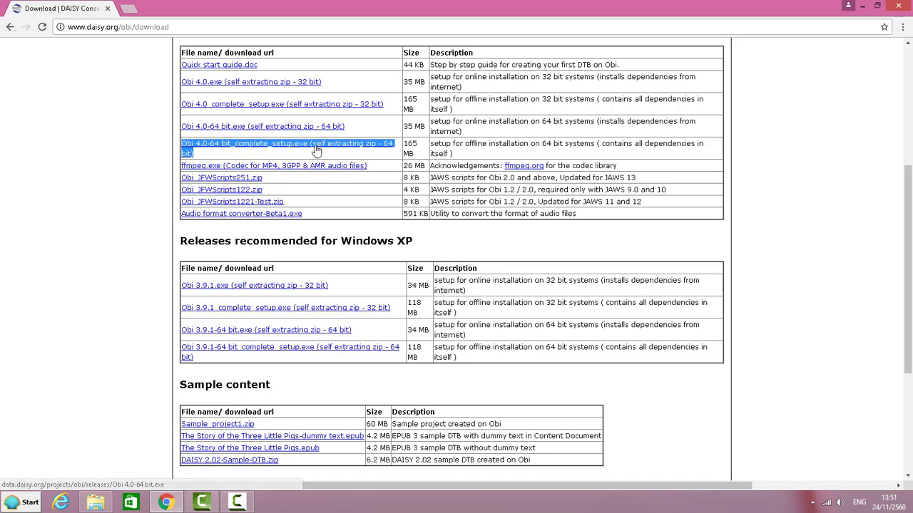
left_click(770, 152)
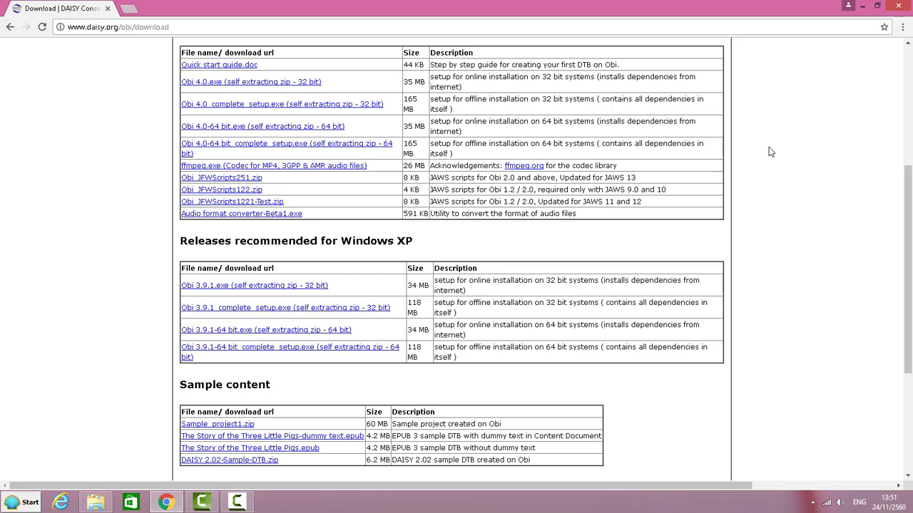
Check the computer's system type in the properties of This PC, and close the System window.
left_click(862, 6)
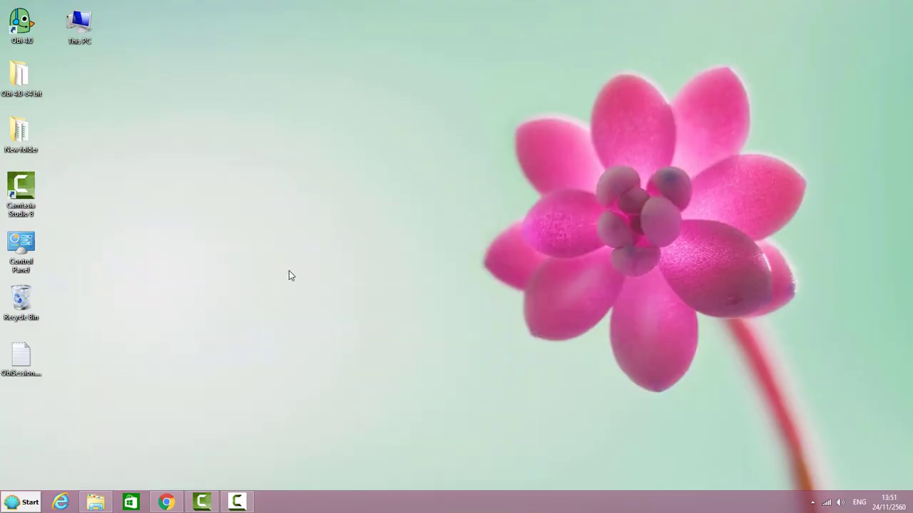
left_click(79, 42)
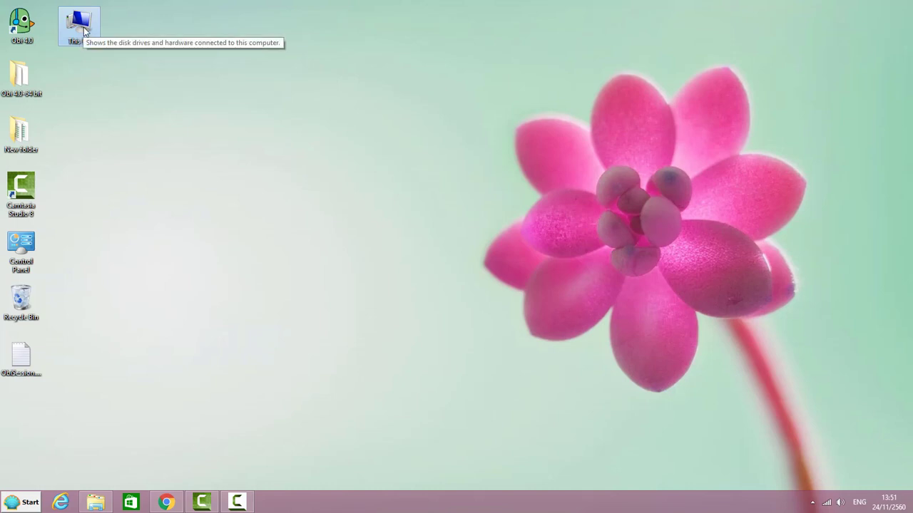
right_click(85, 29)
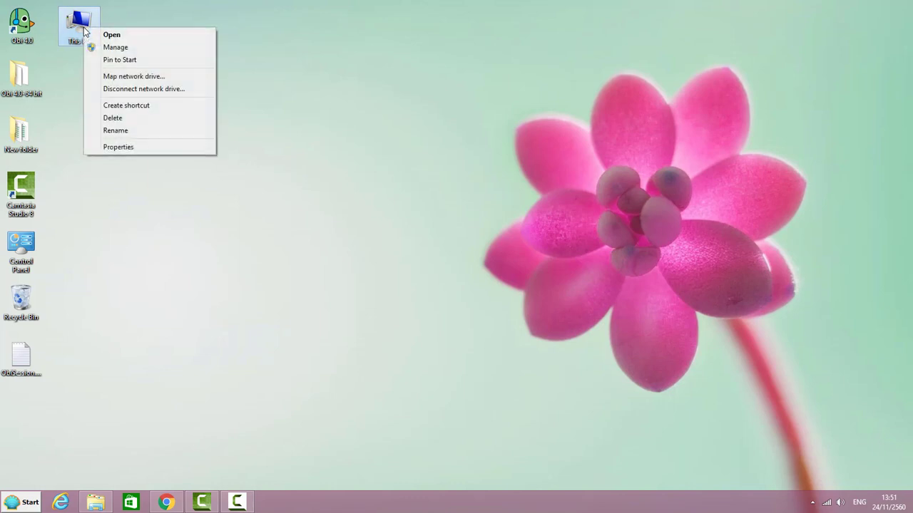
left_click(164, 147)
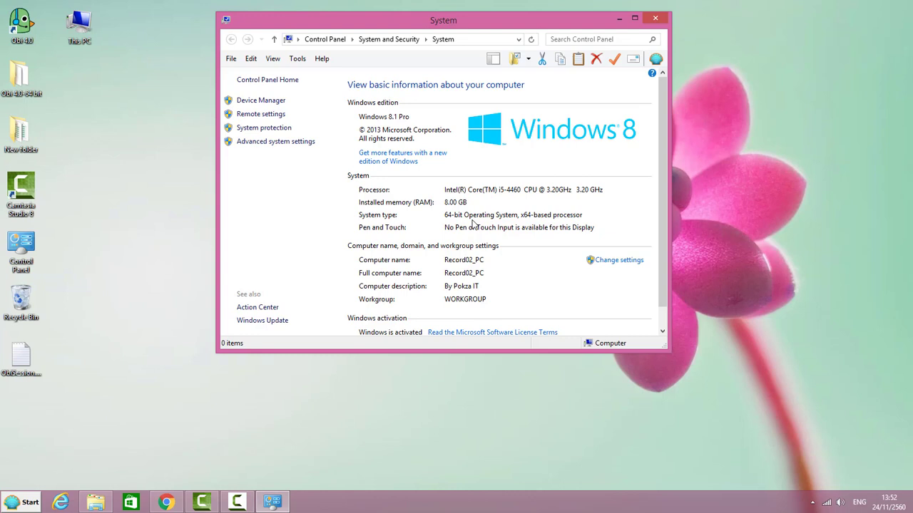
left_click(658, 20)
Return to the Obi download page in Chrome and download the online 64-bit installer, Obi 4.0-64 bit.exe.
left_click(166, 502)
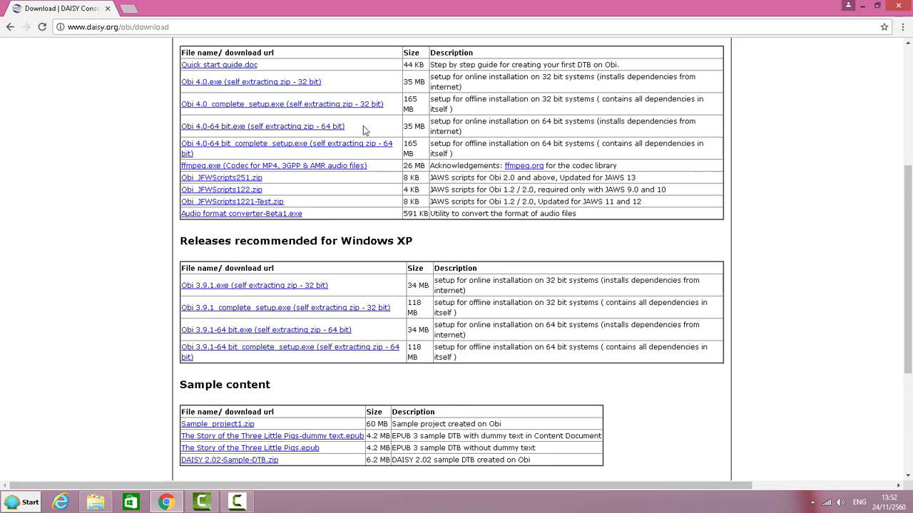
left_click_drag(362, 131, 160, 143)
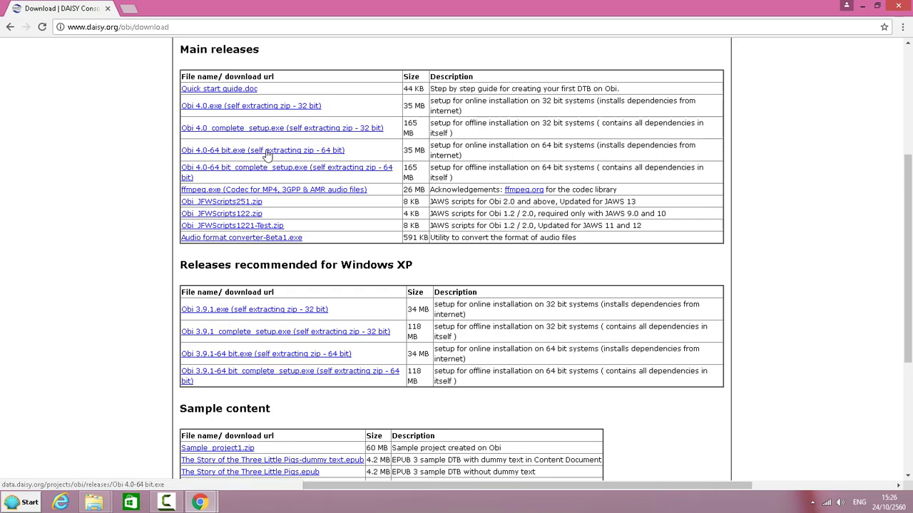
left_click(268, 154)
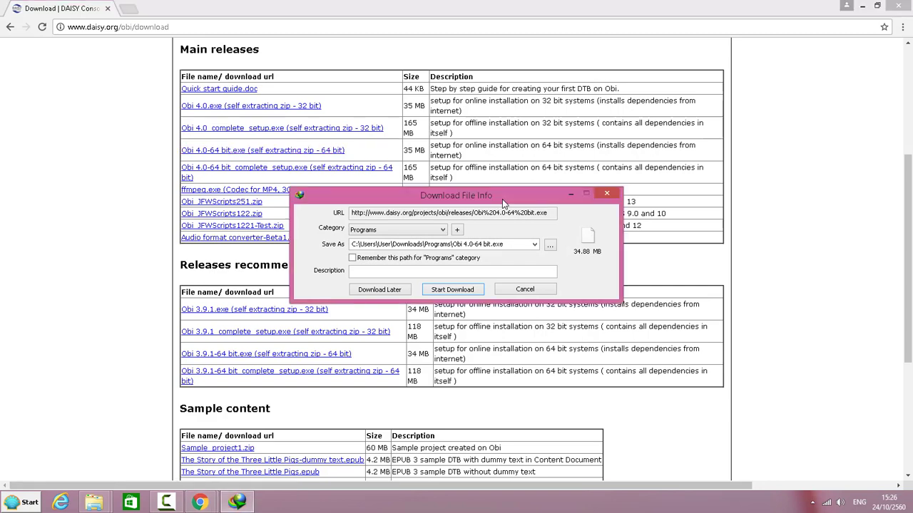
left_click_drag(511, 197, 471, 89)
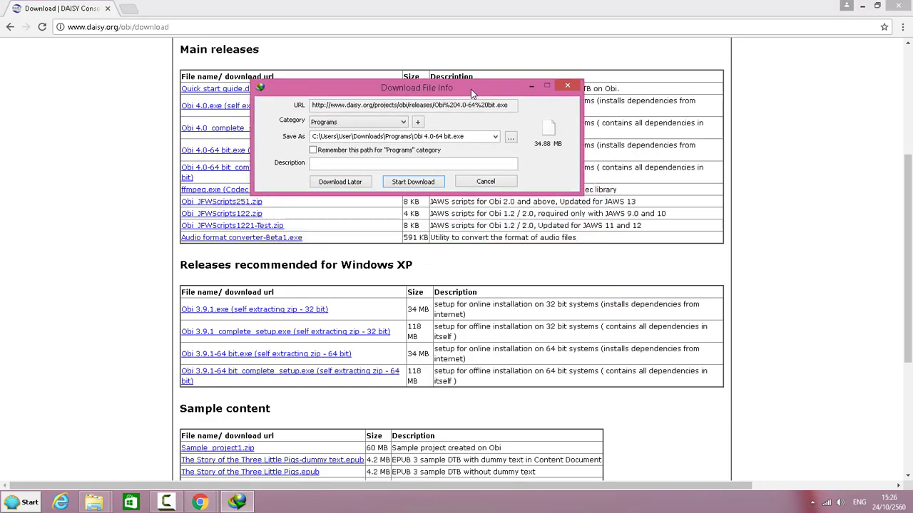
left_click(413, 182)
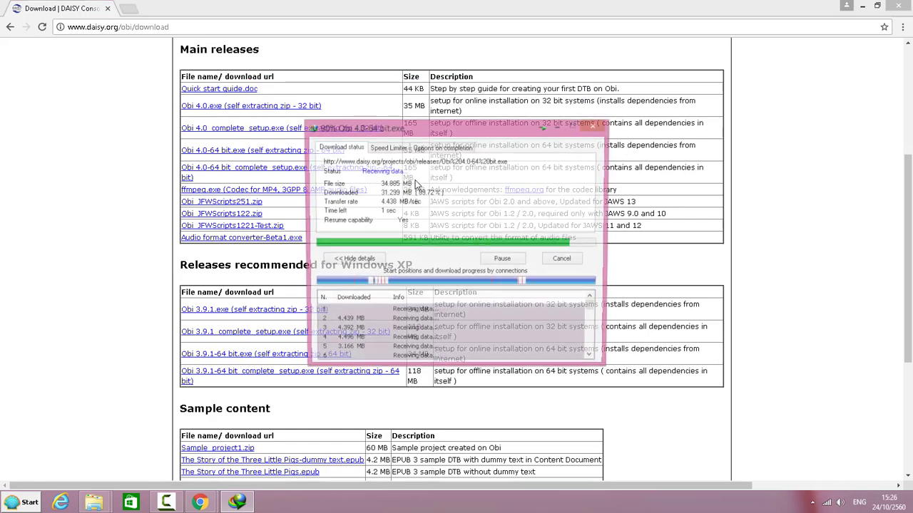
left_click_drag(491, 124, 464, 54)
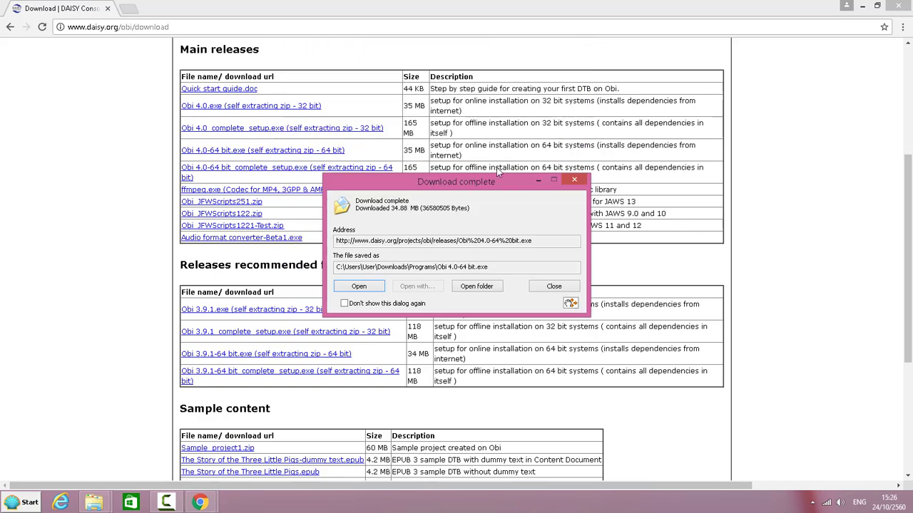
left_click_drag(498, 172, 491, 84)
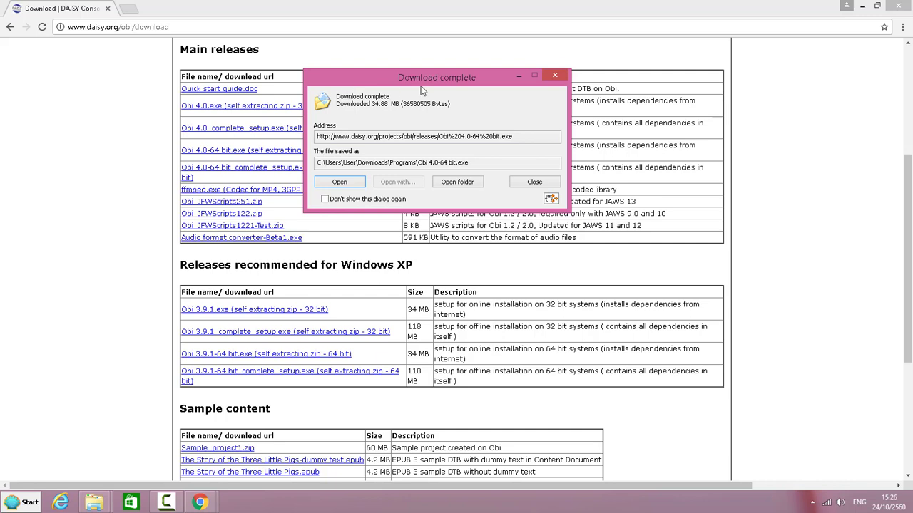
Open the downloaded Obi 4.0-64 bit.exe, minimize Chrome and reposition the WinZip Self-Extractor dialog higher on the desktop.
left_click(340, 183)
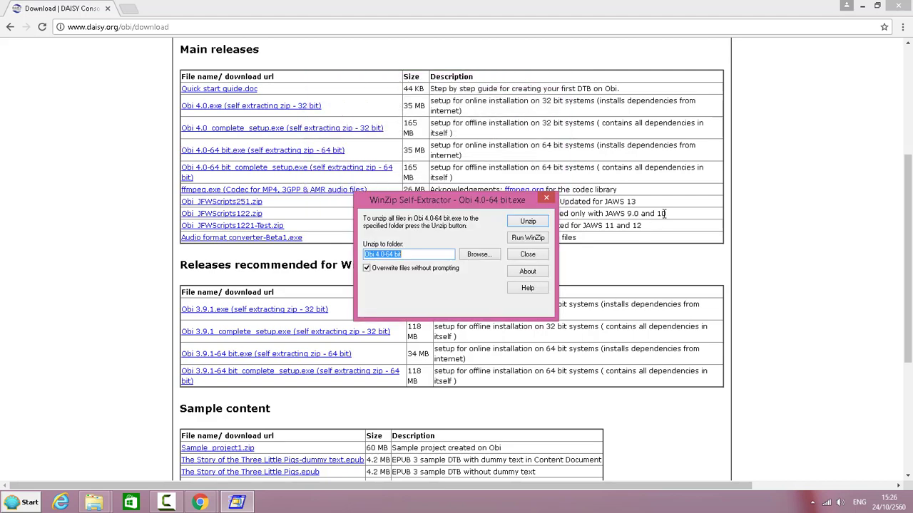
left_click(862, 8)
left_click_drag(454, 200, 388, 93)
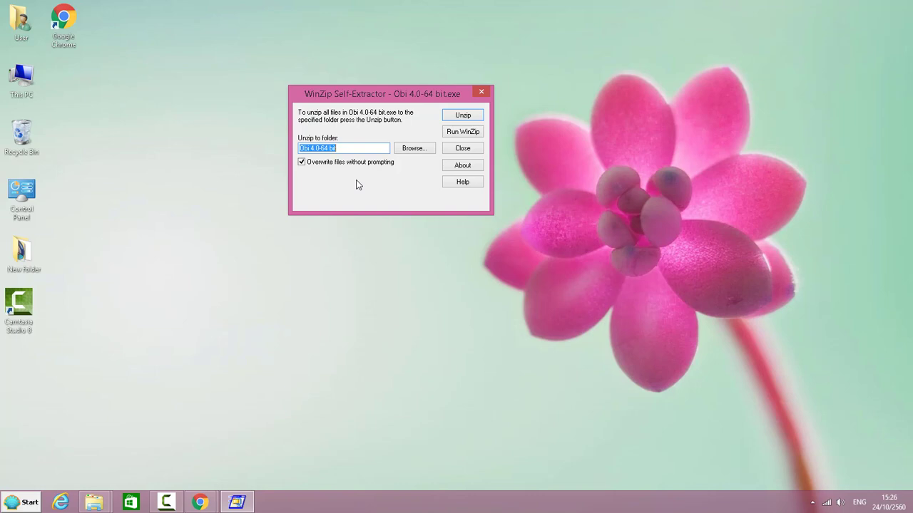
Unzip the Obi 4.0-64 bit files to the Desktop folder, and close the WinZip Self-Extractor.
left_click(418, 152)
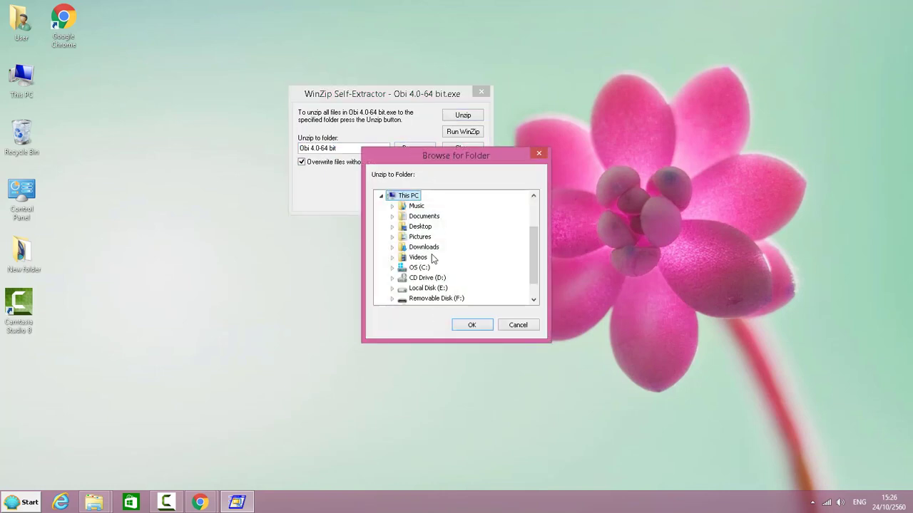
left_click(421, 227)
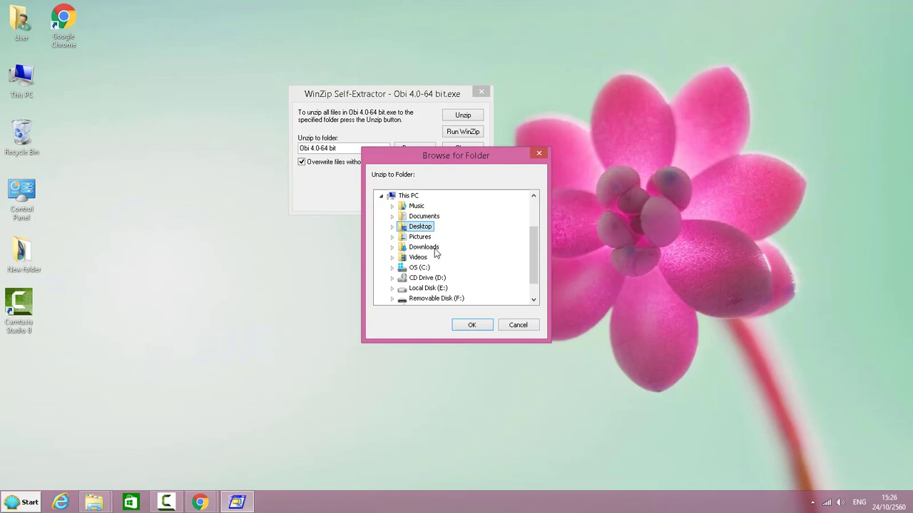
left_click(472, 325)
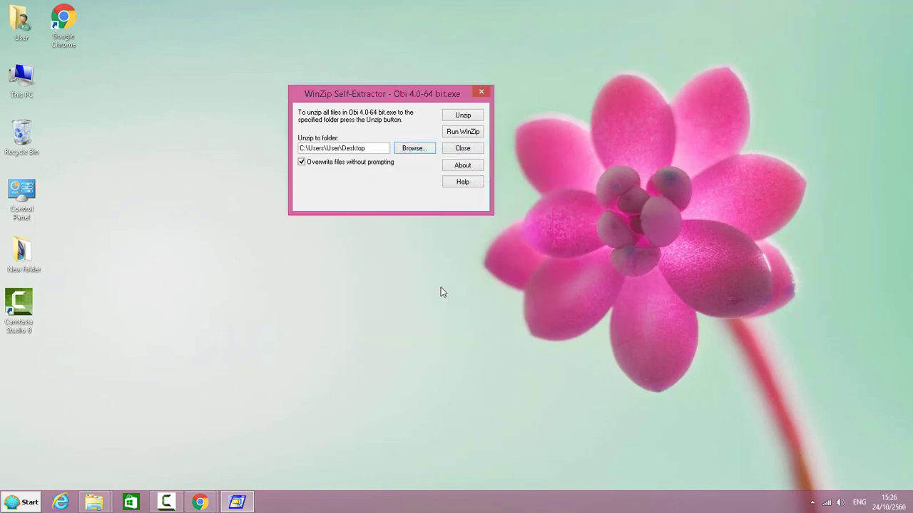
left_click(463, 118)
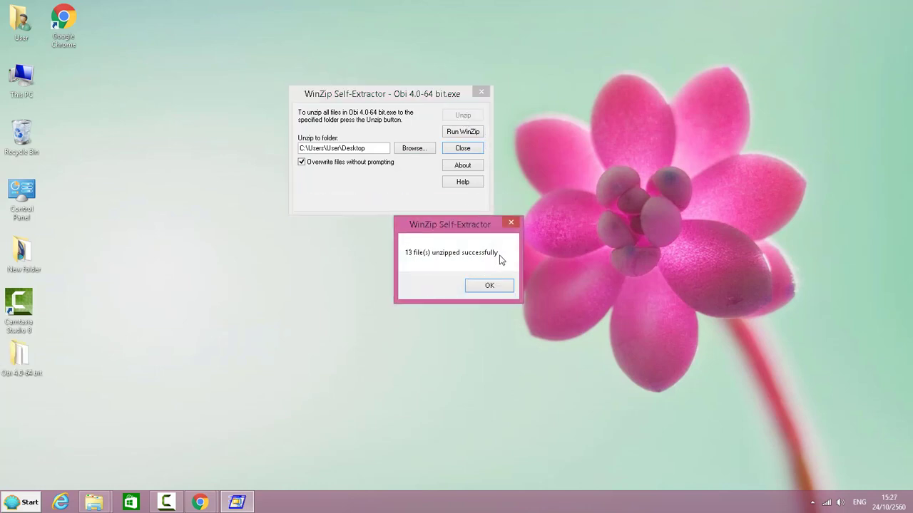
left_click(489, 286)
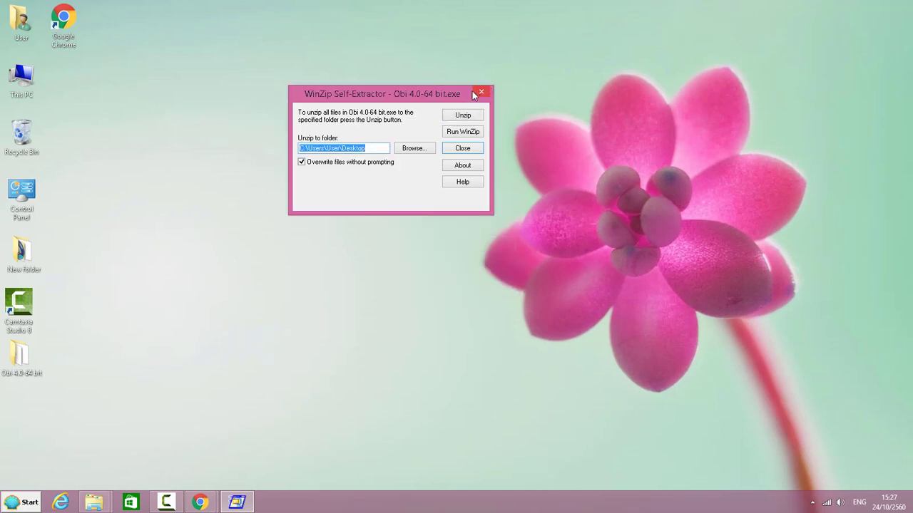
left_click(475, 152)
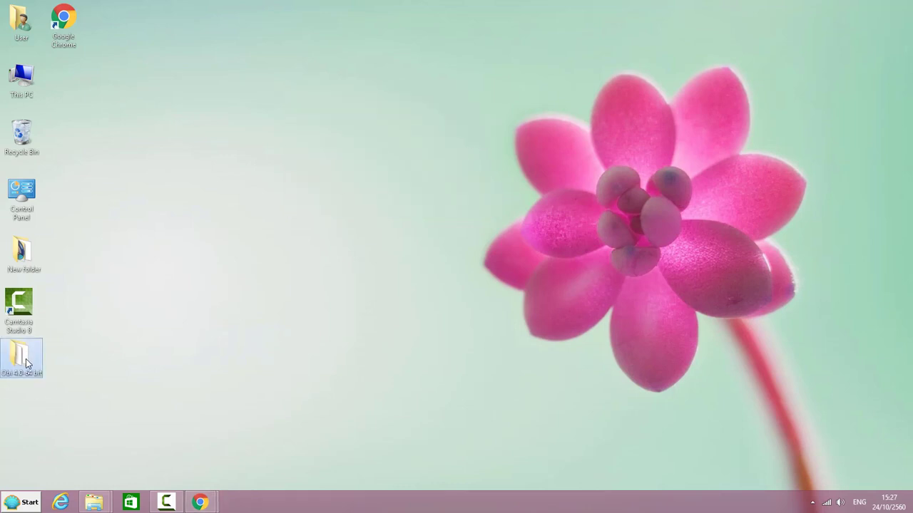
Move the Obi 4.0-64 bit folder to a free desktop area, and run its setup.exe with the Repair Obi 4.0 option through to completion.
left_click_drag(119, 305, 375, 96)
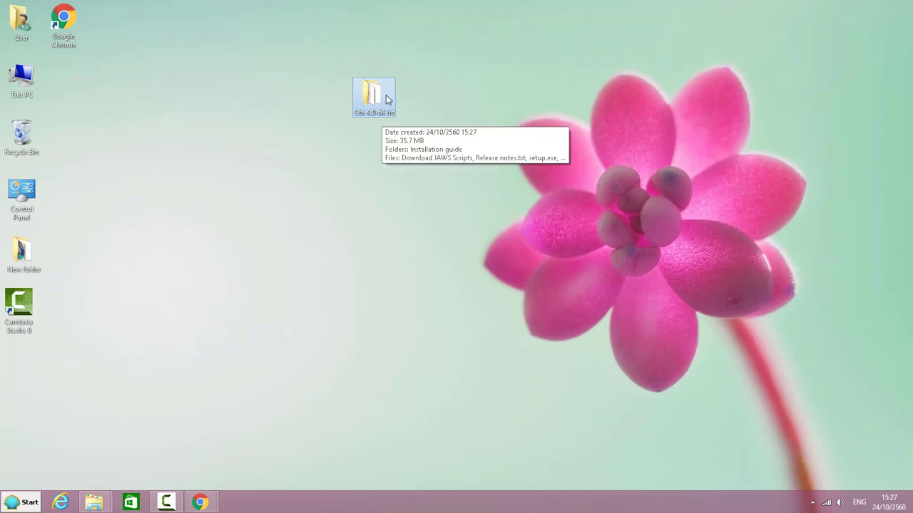
double_click(385, 98)
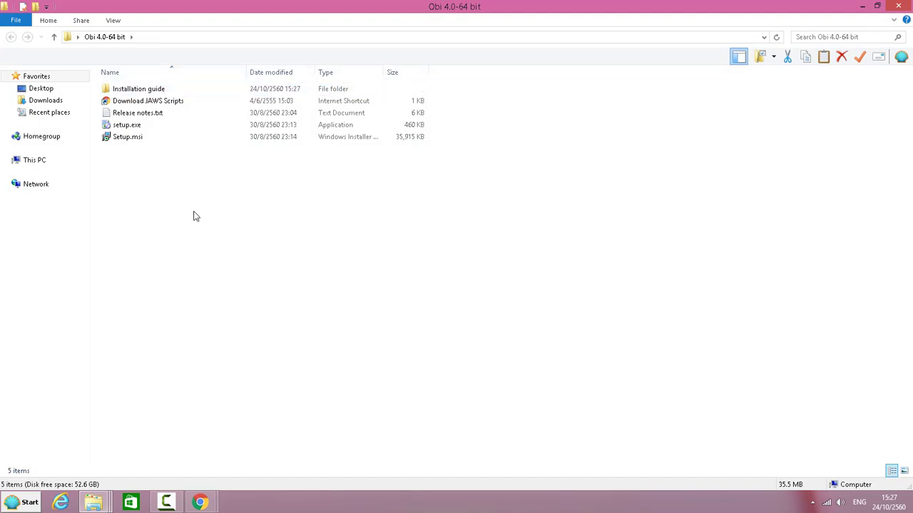
left_click(142, 127)
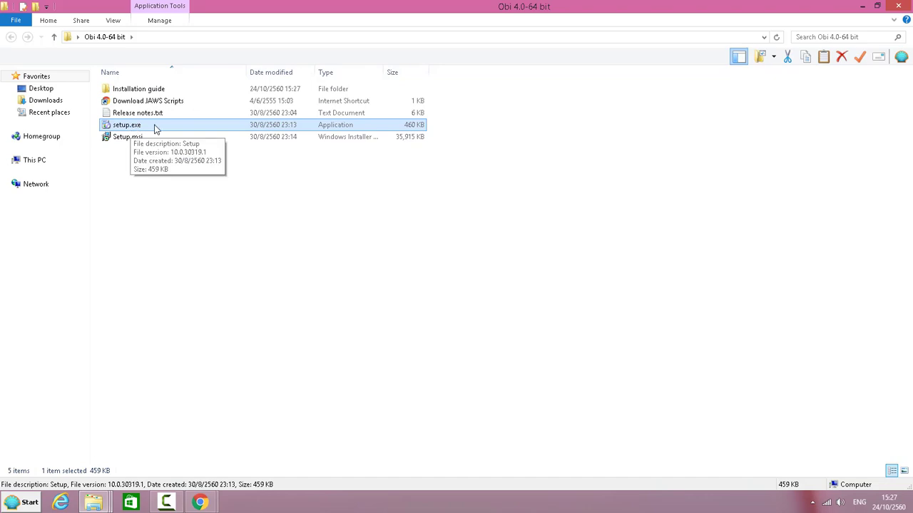
double_click(154, 128)
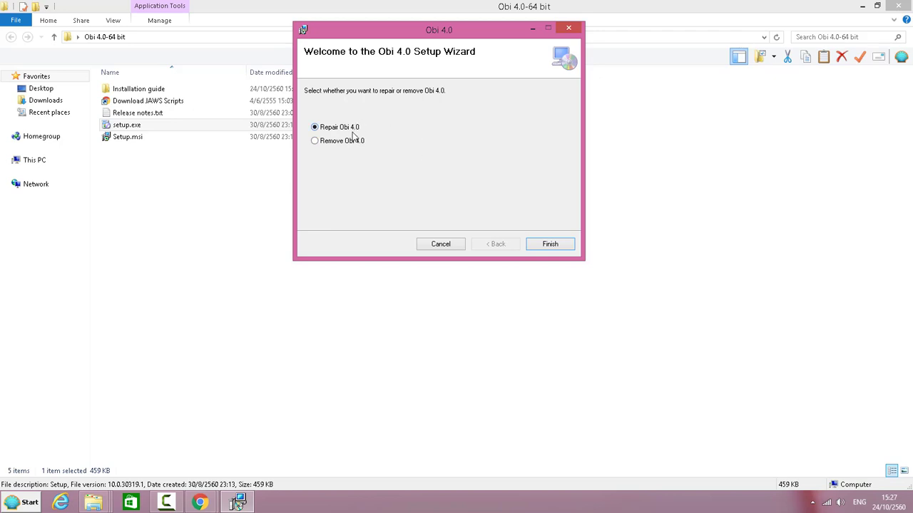
left_click(555, 243)
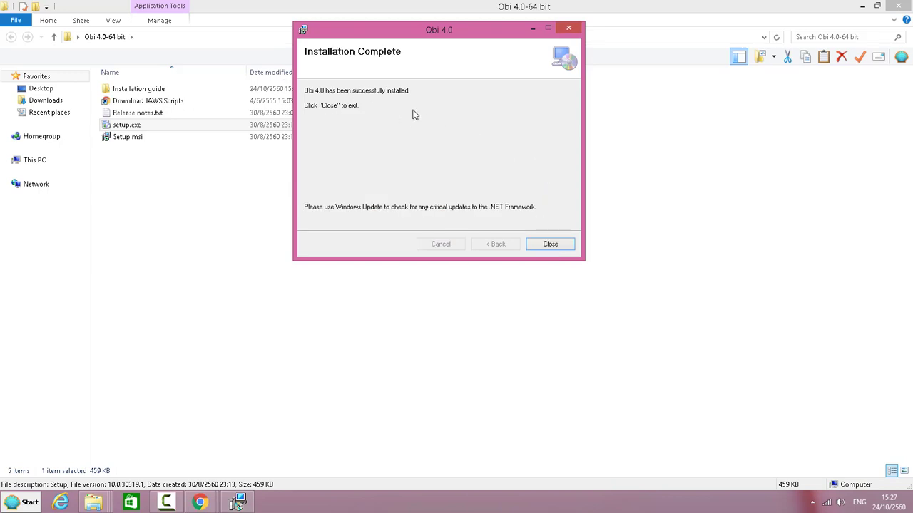
left_click(550, 245)
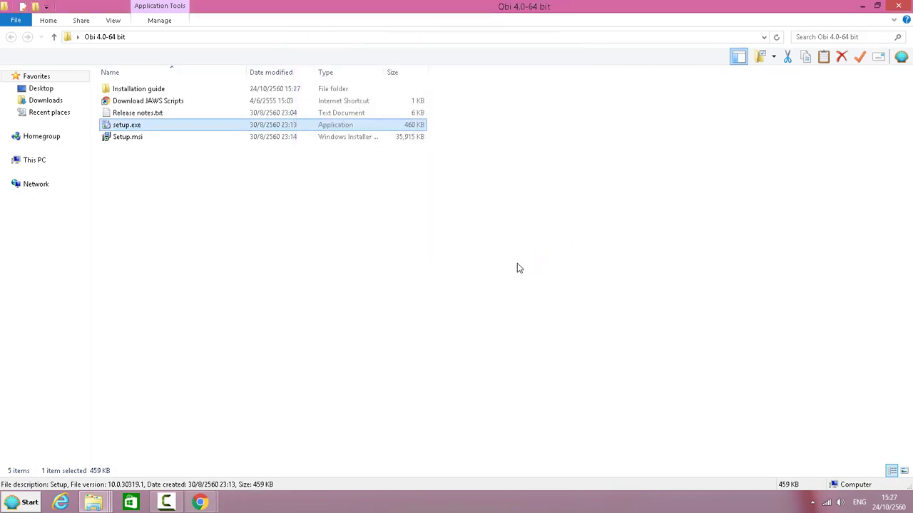
Close the Obi 4.0-64 bit folder window, and swap the desktop places of that folder and the Obi 4.0 shortcut.
left_click(862, 6)
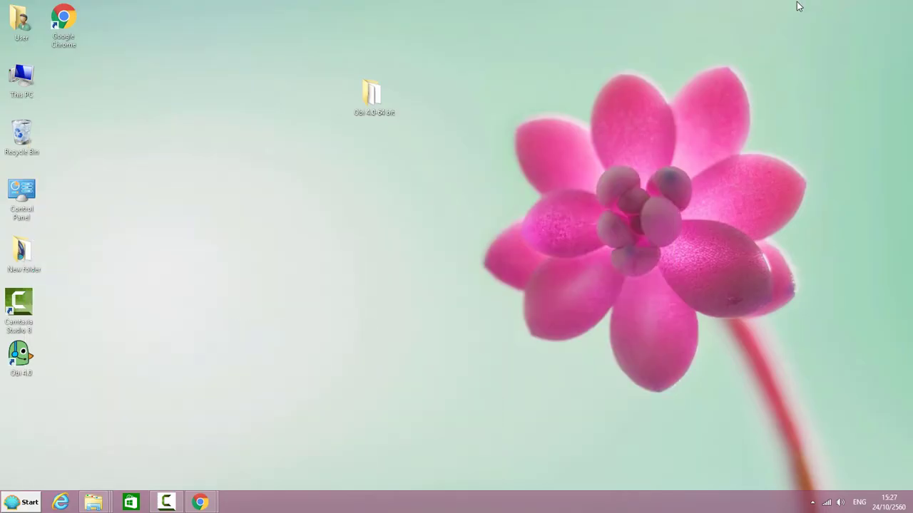
mouse_move(93, 502)
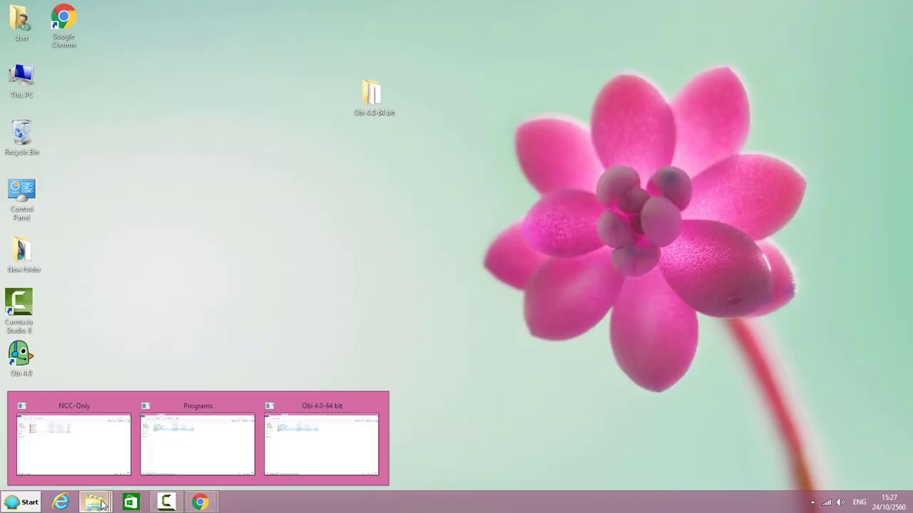
mouse_move(346, 436)
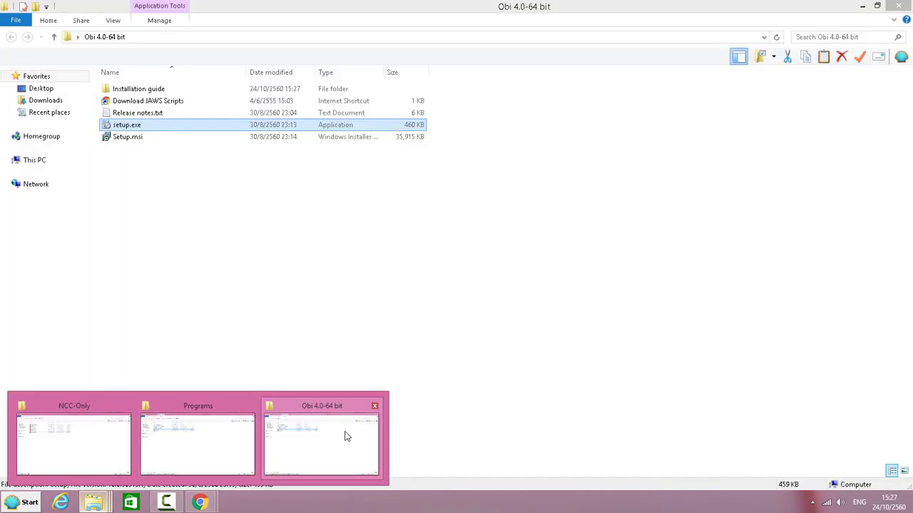
left_click(378, 404)
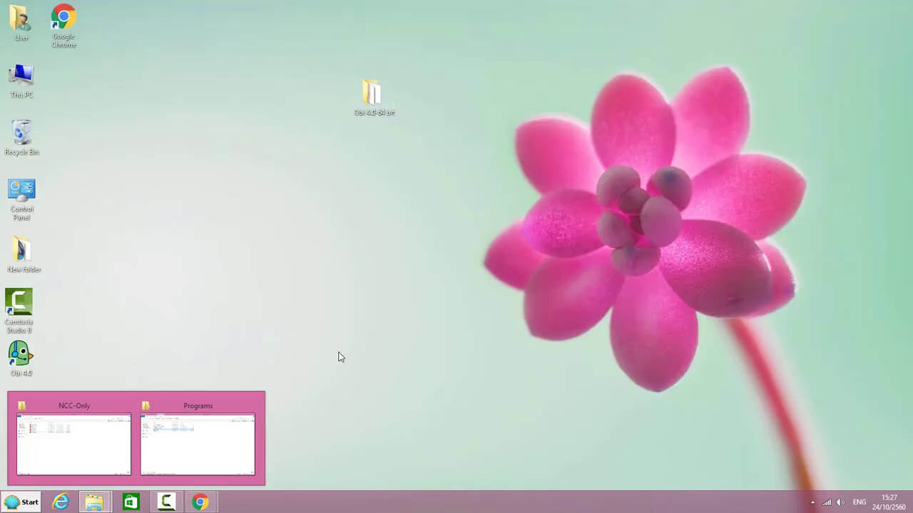
left_click_drag(40, 363, 367, 72)
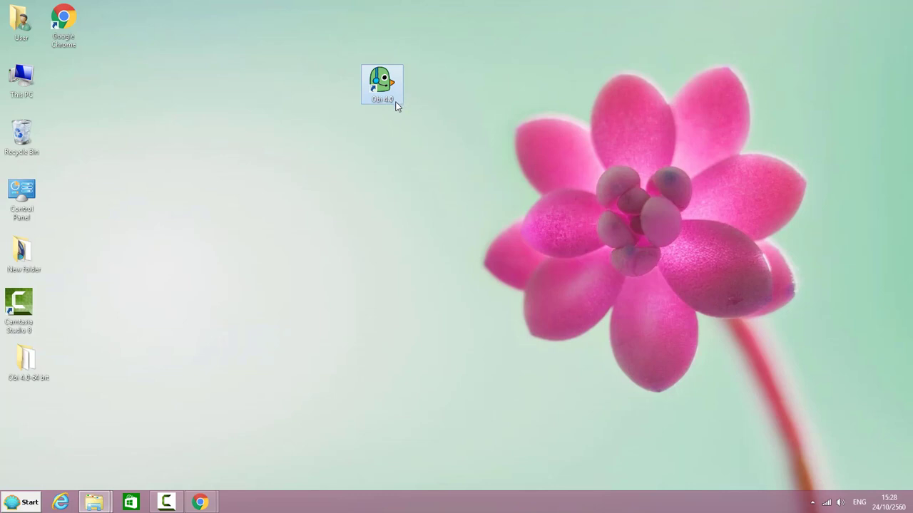